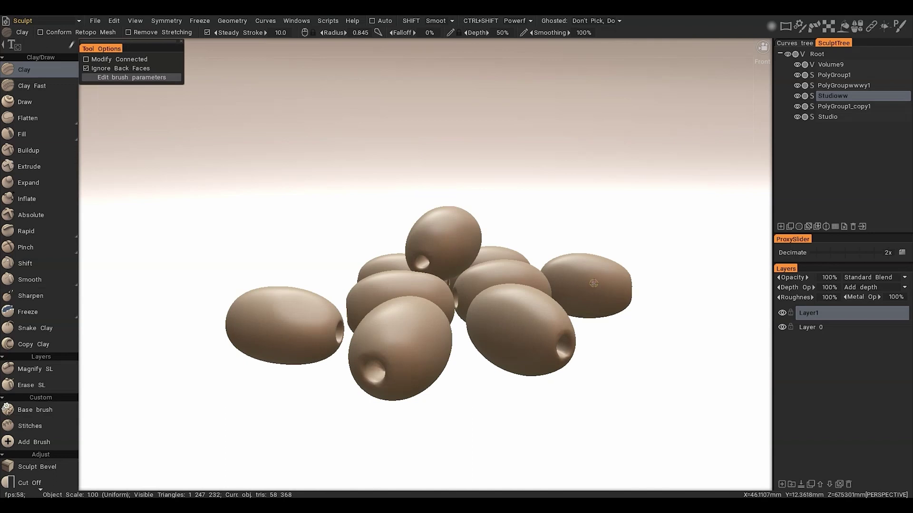
Step: Select the olives object PolyGroupwwwy1 in the scene and inspect its shader settings and node editor
key(h)
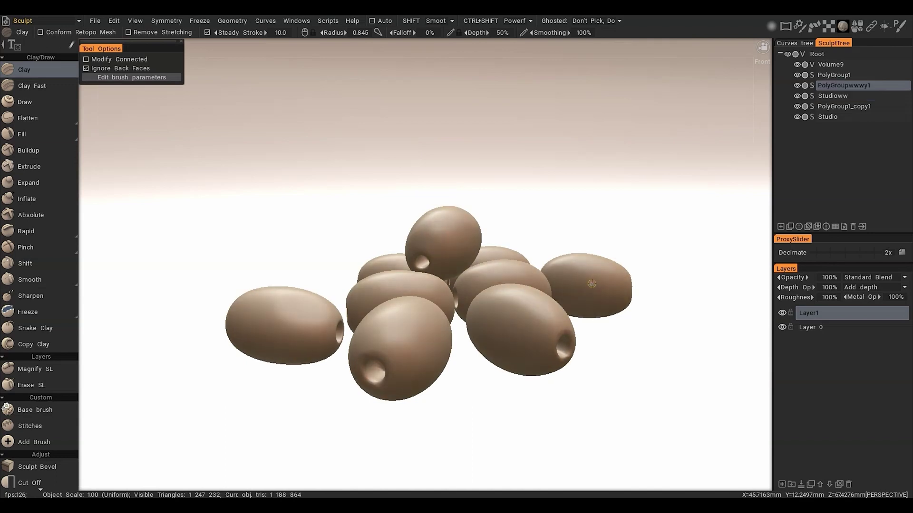
click(799, 229)
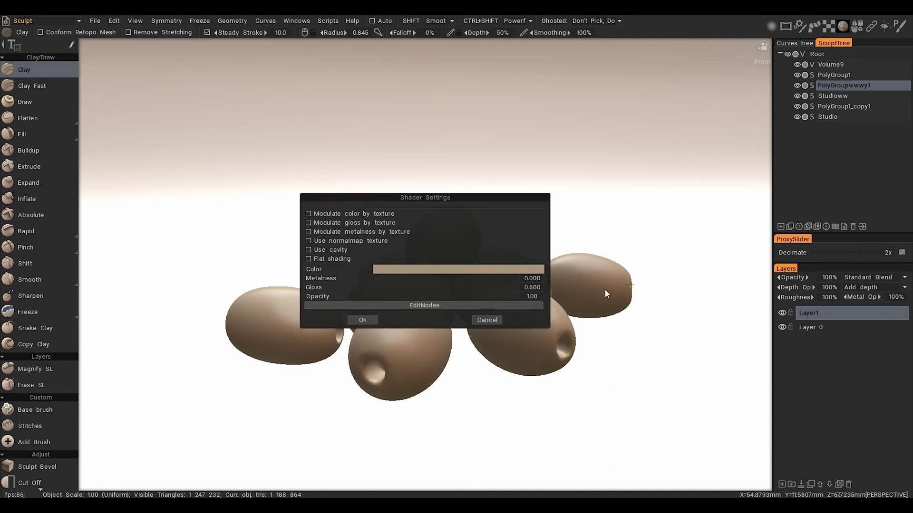
click(467, 305)
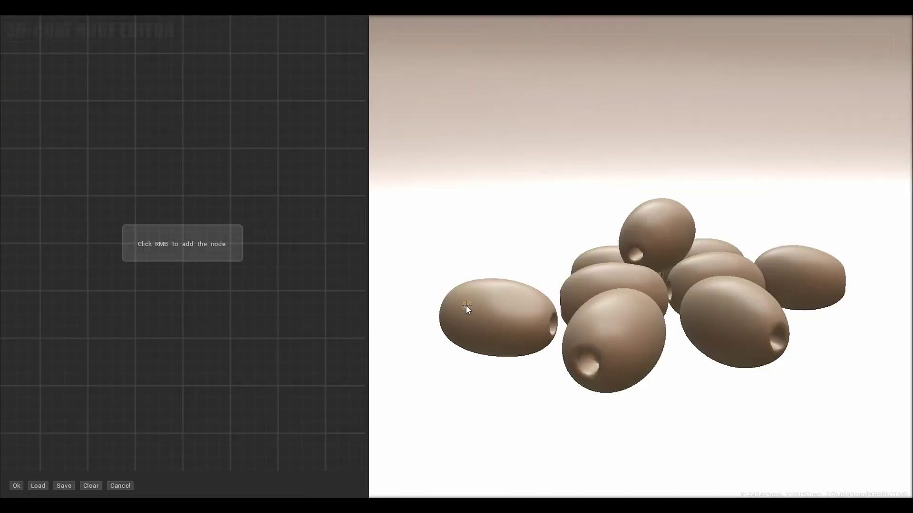
click(17, 486)
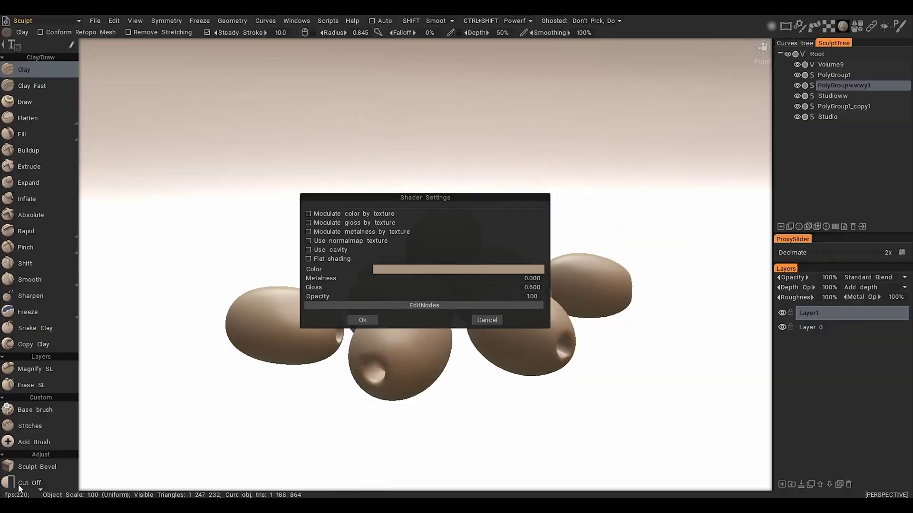
click(368, 323)
Step: Switch to the Render room and open the node editor of the olives' shader
click(52, 21)
click(45, 80)
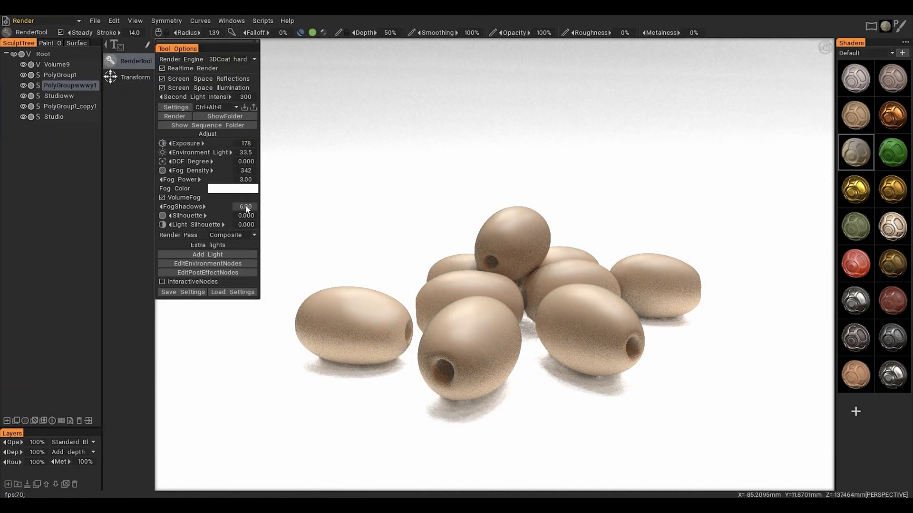
click(24, 420)
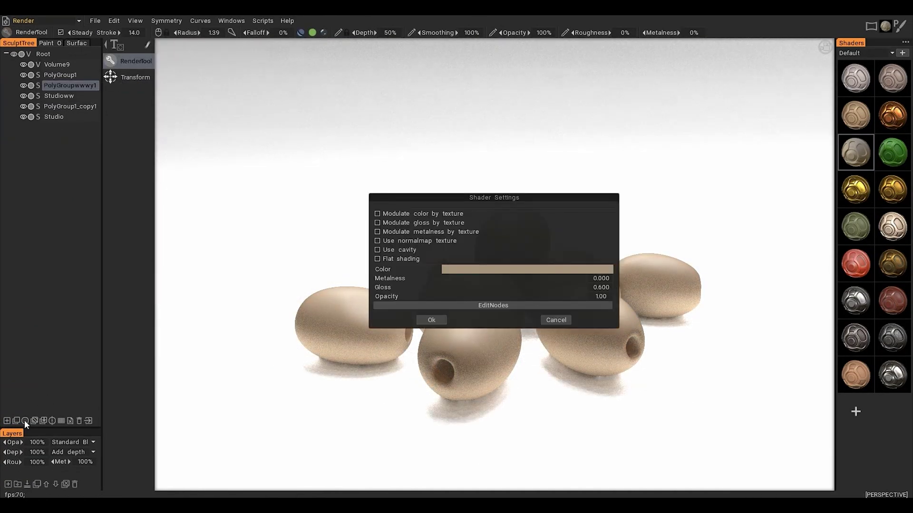
click(474, 305)
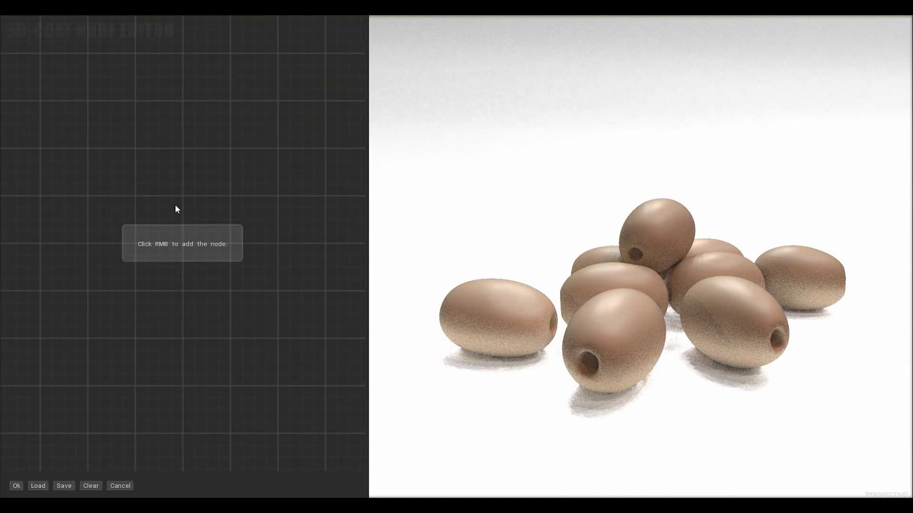
Step: Add an IOAlbedoColor node and place it near the upper edge of the node graph
right_click(174, 208)
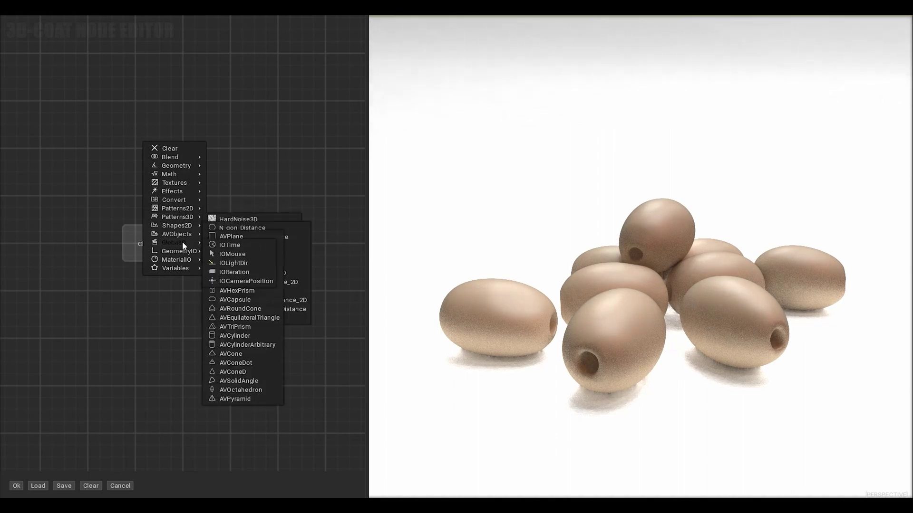
mouse_move(182, 243)
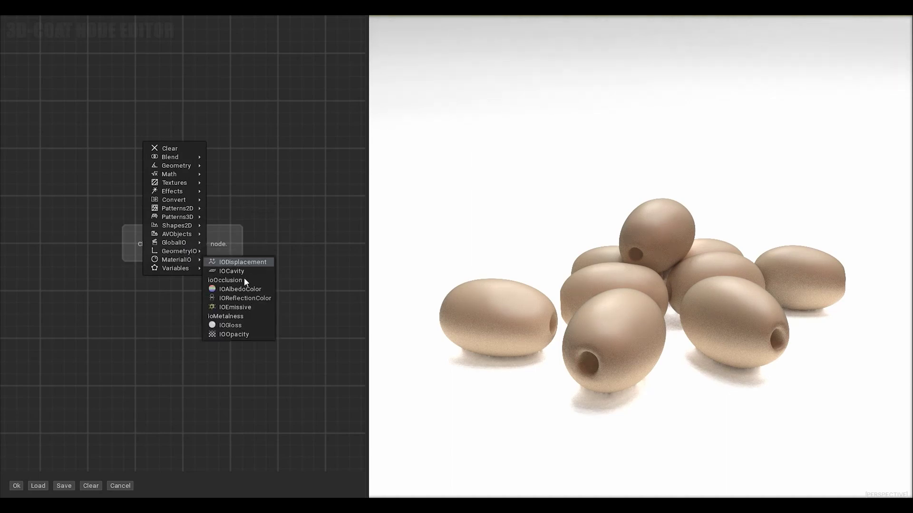
click(241, 290)
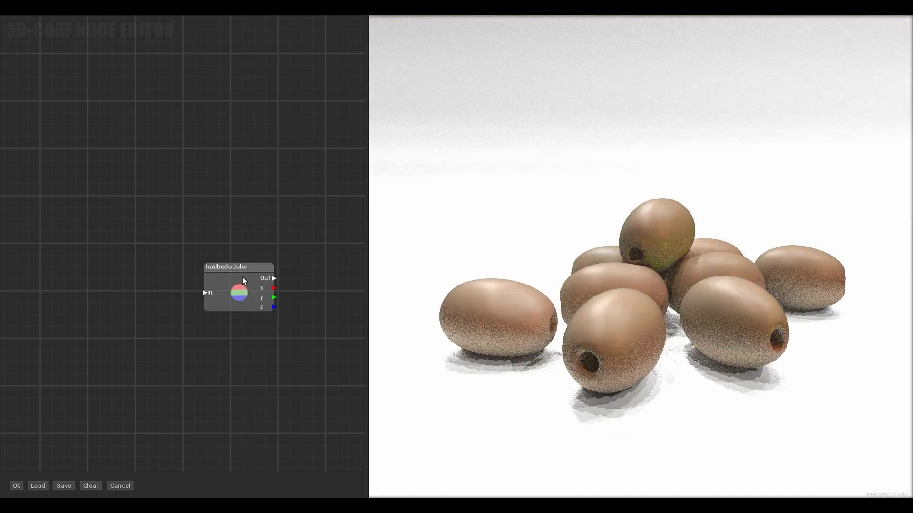
drag(242, 276, 279, 74)
Step: Add a ColorVariable node and connect its output to the ioAlbedoColor node's In port
right_click(138, 196)
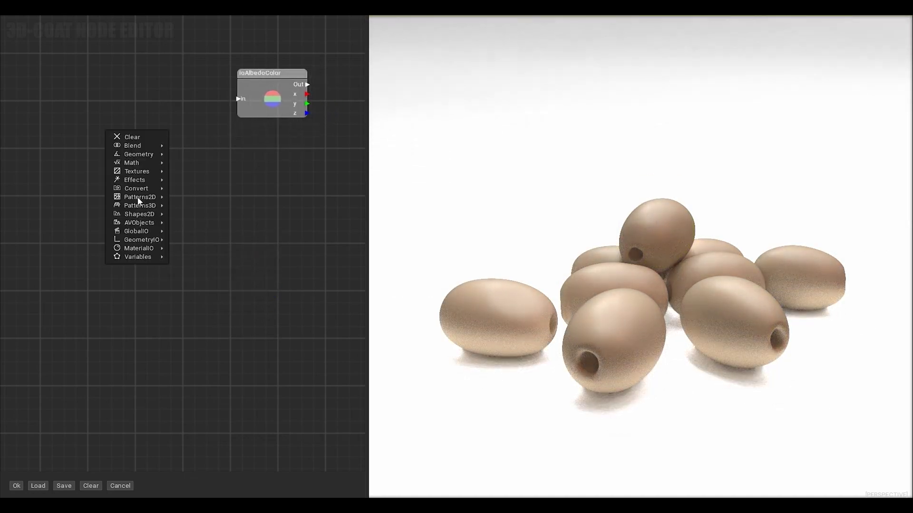
mouse_move(148, 258)
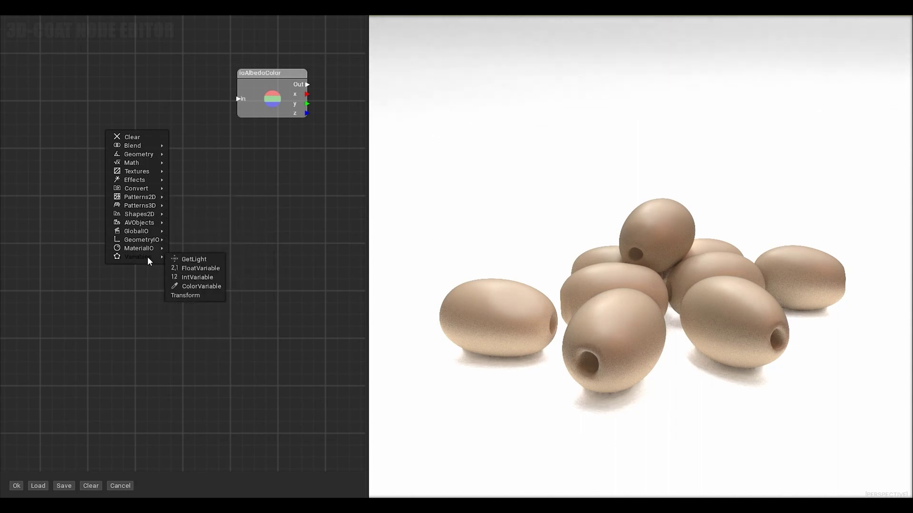
click(190, 286)
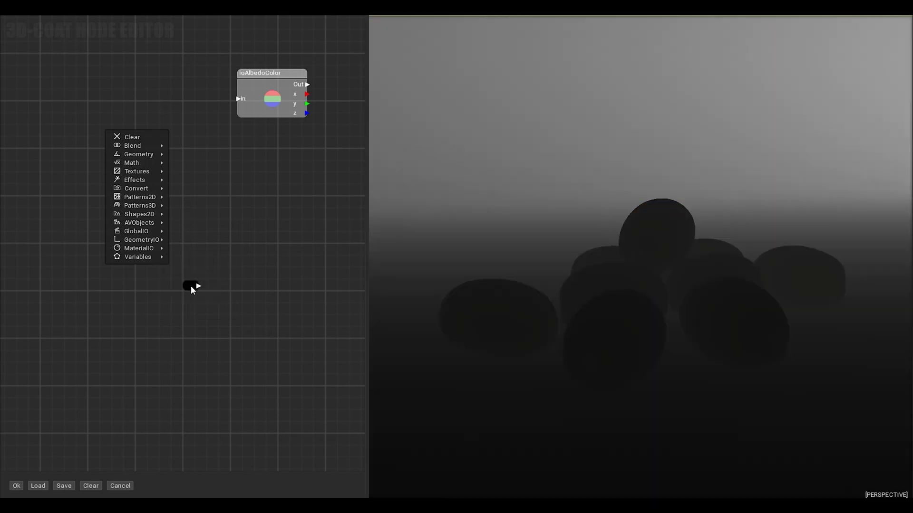
drag(190, 286, 237, 99)
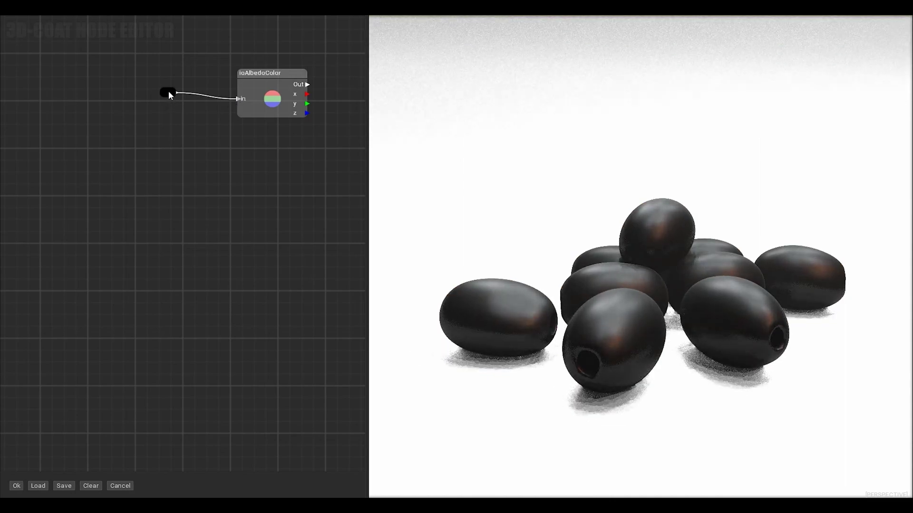
Step: Try teal, blue and green on the color variable and settle on black with 0% saturation and 0% lightness
double_click(169, 94)
click(176, 90)
click(165, 118)
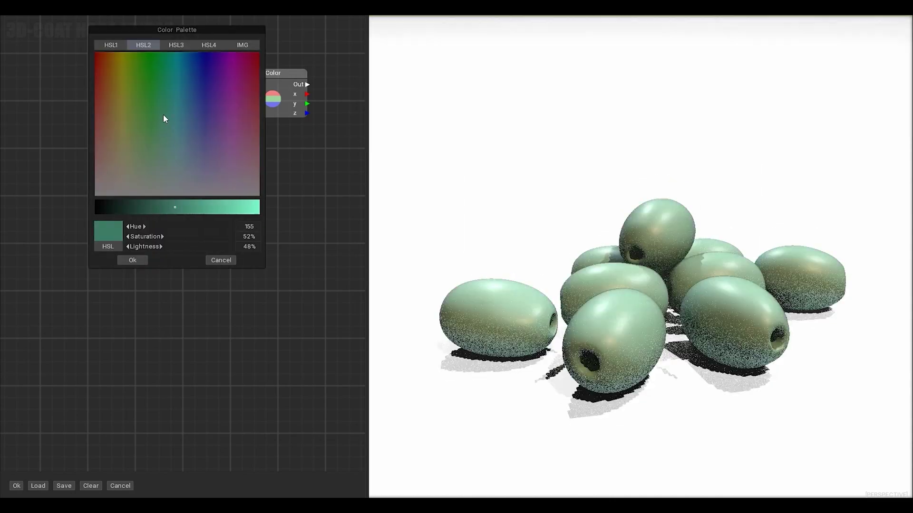
click(207, 88)
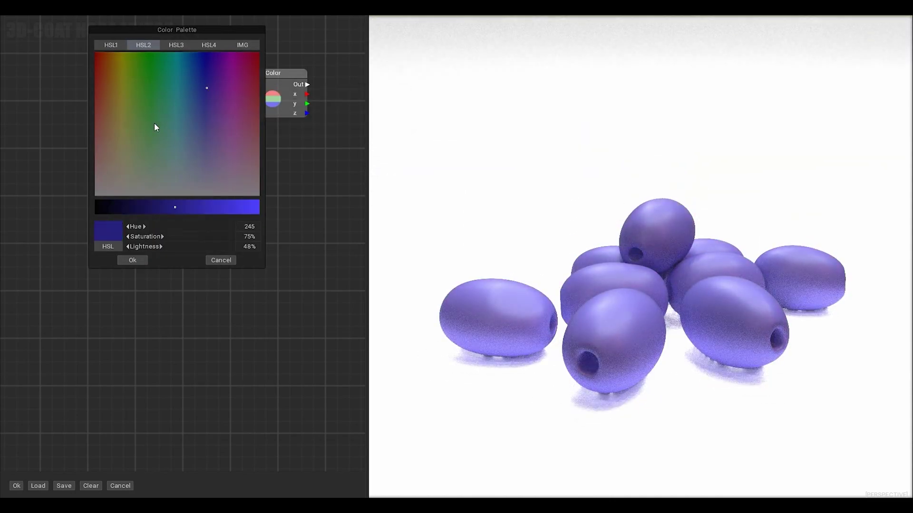
click(142, 97)
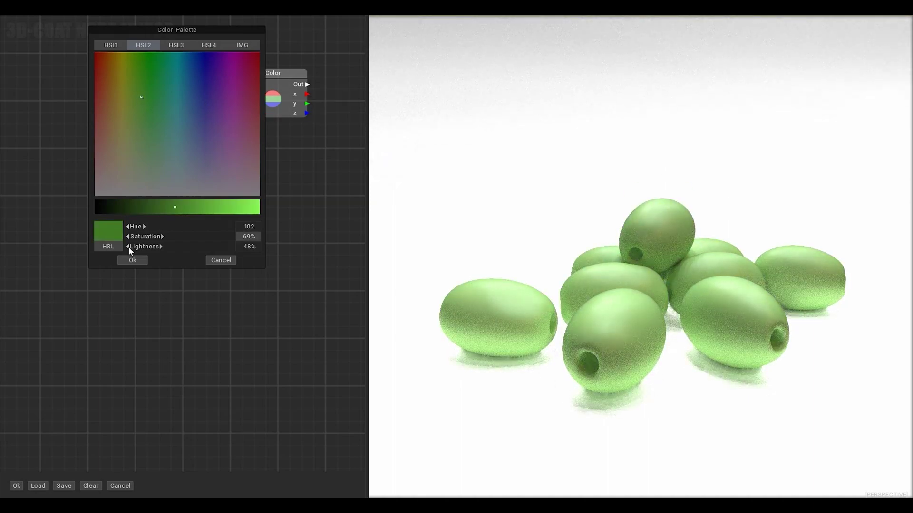
click(105, 207)
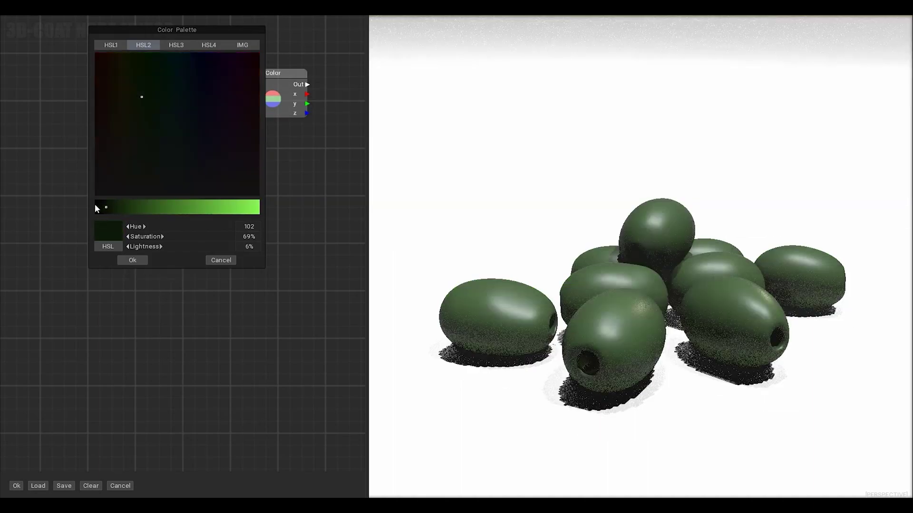
click(95, 207)
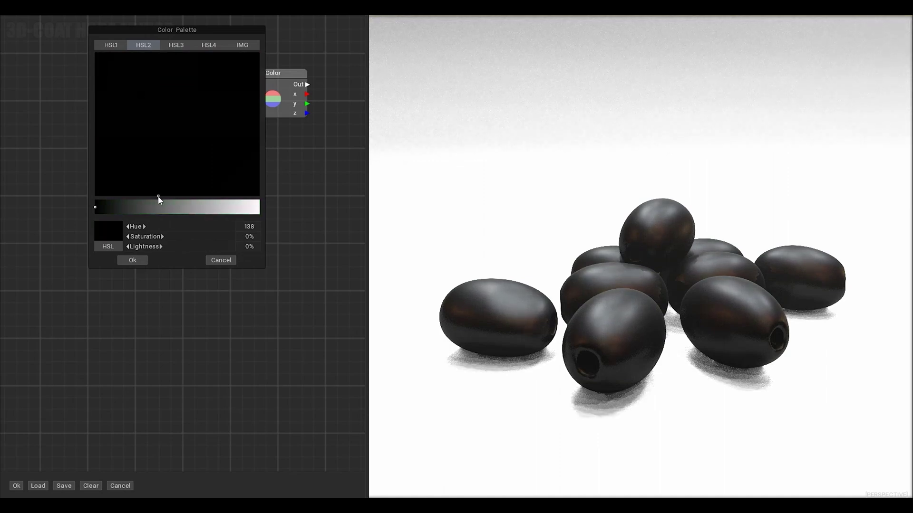
click(142, 259)
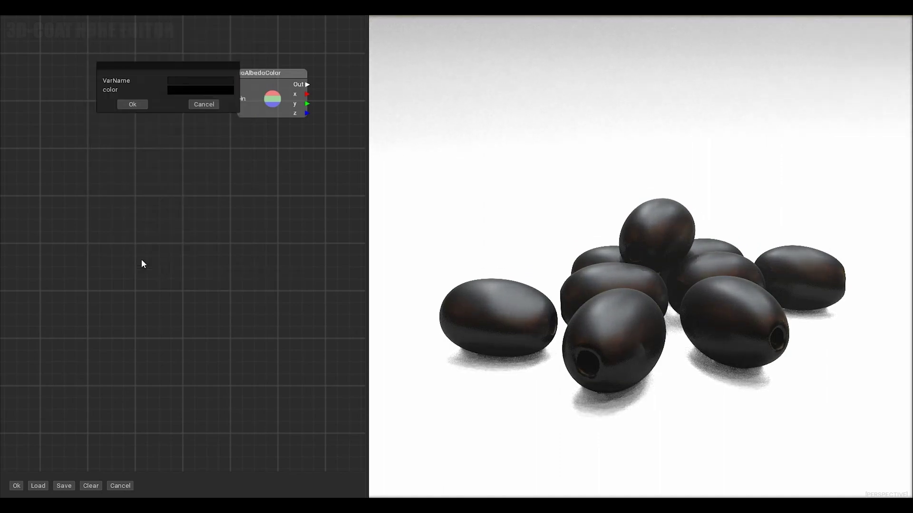
click(134, 103)
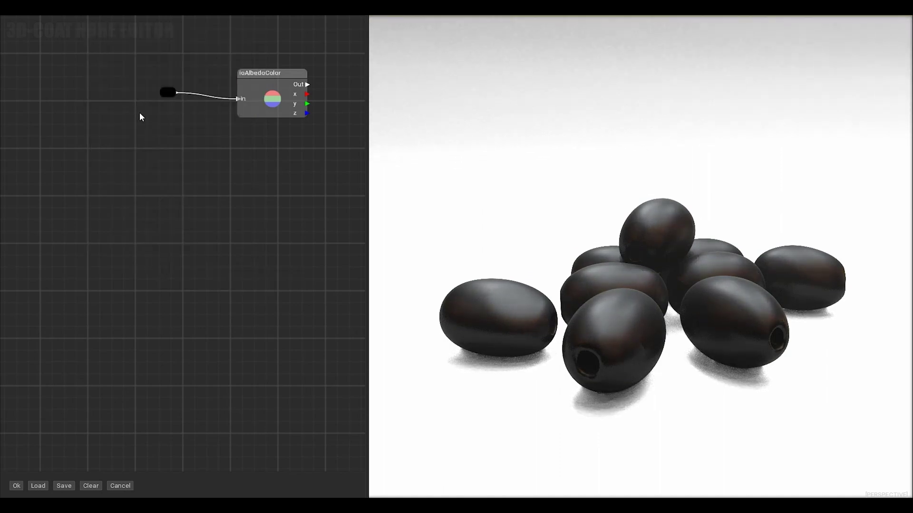
Step: Add an IOGloss node and place it just below the ioAlbedoColor node
right_click(186, 173)
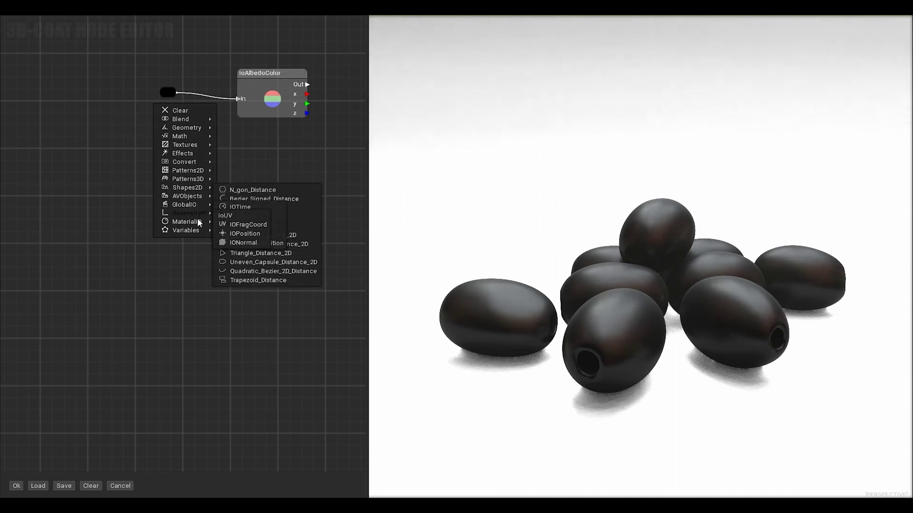
mouse_move(200, 223)
click(240, 287)
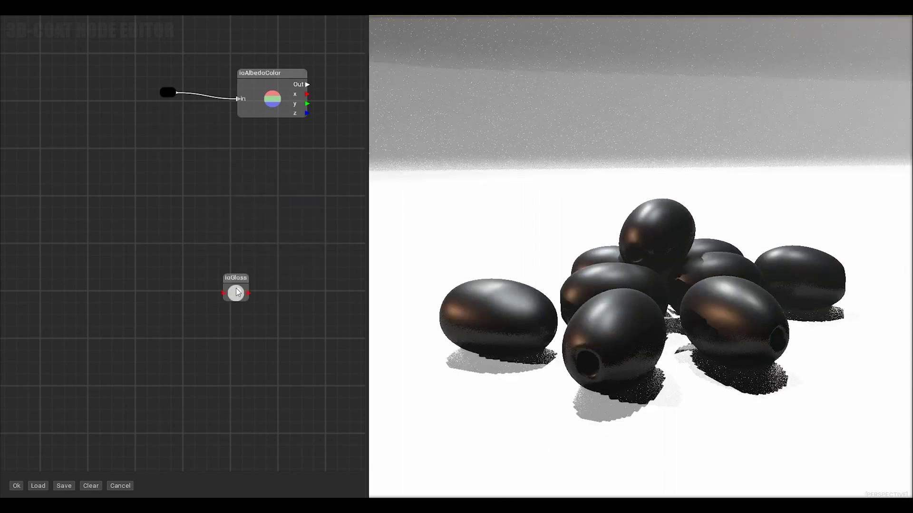
drag(237, 279, 225, 142)
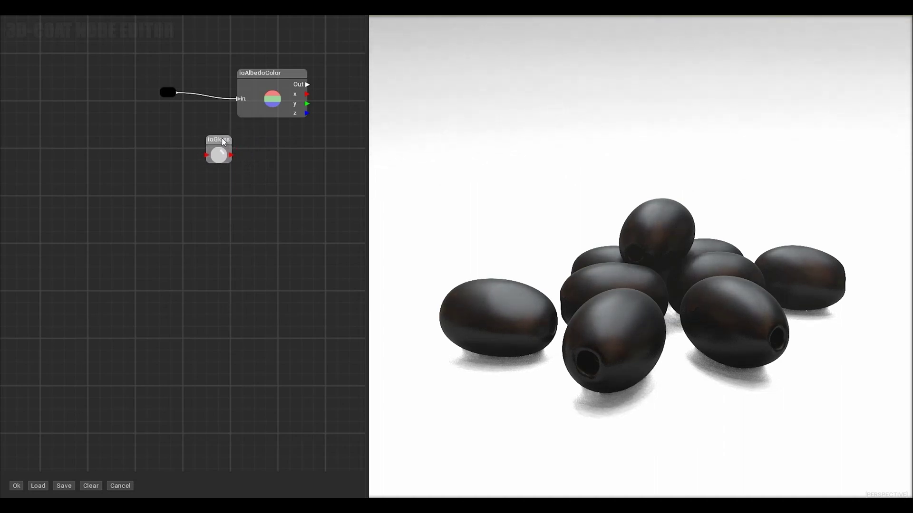
Step: Add a SoftNoise3D node and connect its output to the ioGloss node's input
right_click(119, 249)
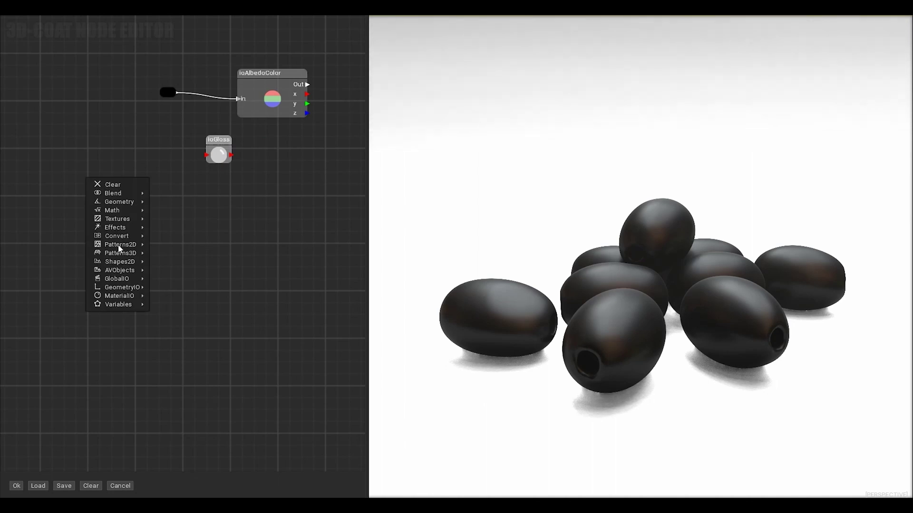
mouse_move(132, 247)
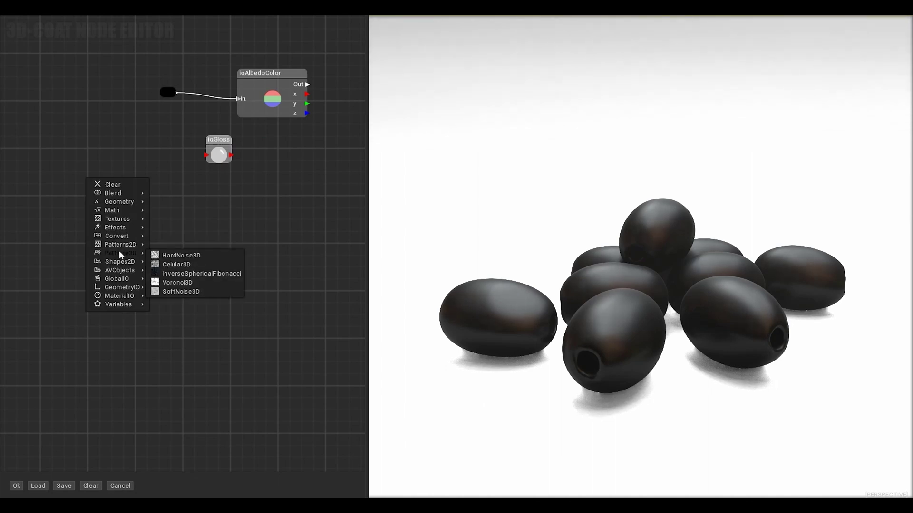
click(171, 292)
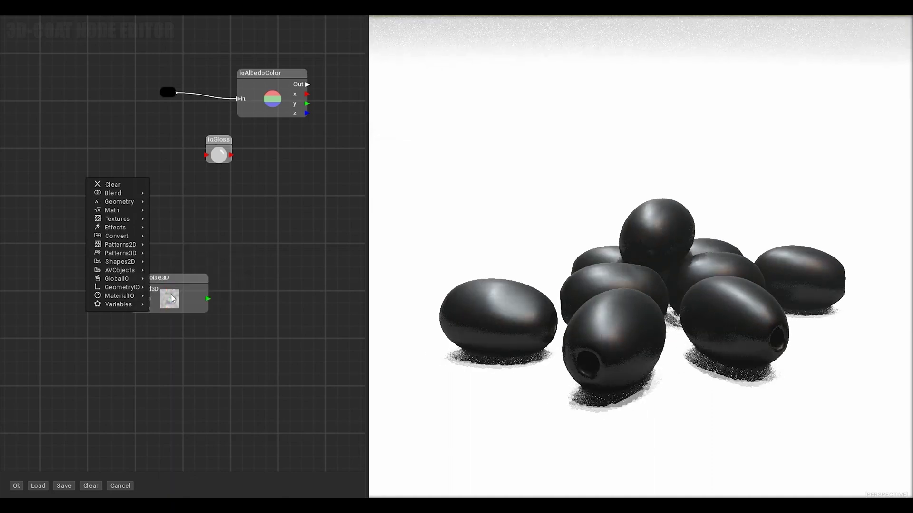
drag(185, 284, 204, 160)
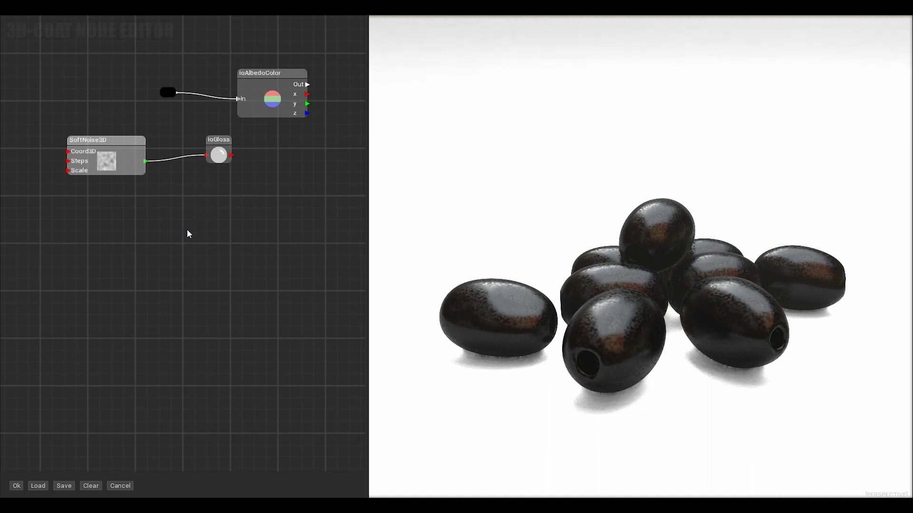
Step: Add a Curve node and wire it between the SoftNoise3D output and the ioGloss input
right_click(189, 233)
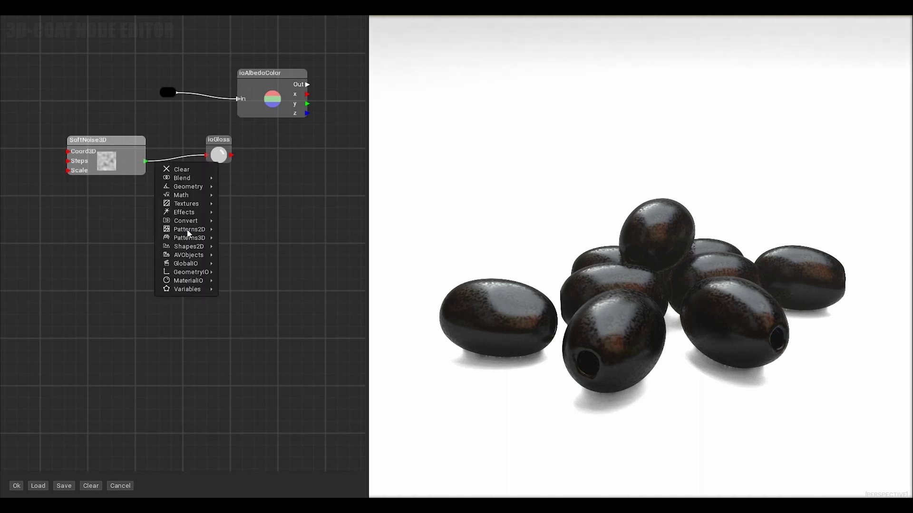
mouse_move(188, 221)
click(250, 221)
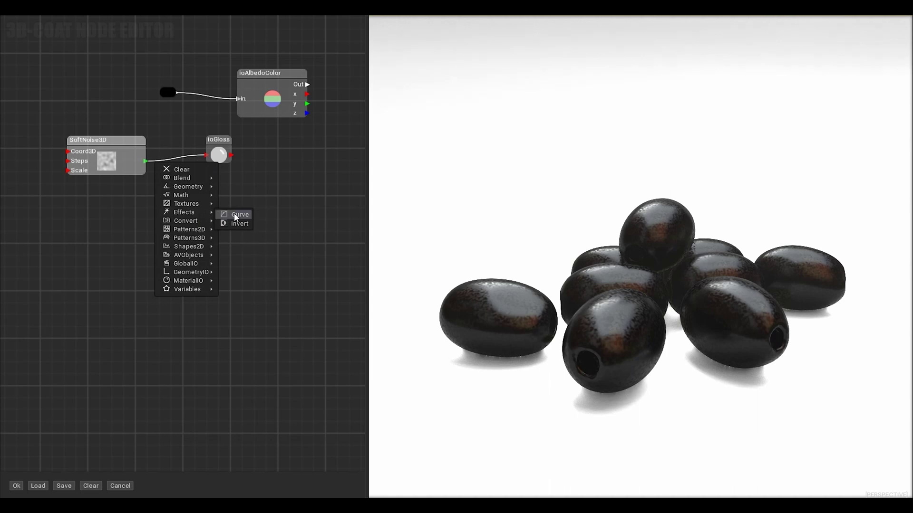
drag(257, 195, 239, 156)
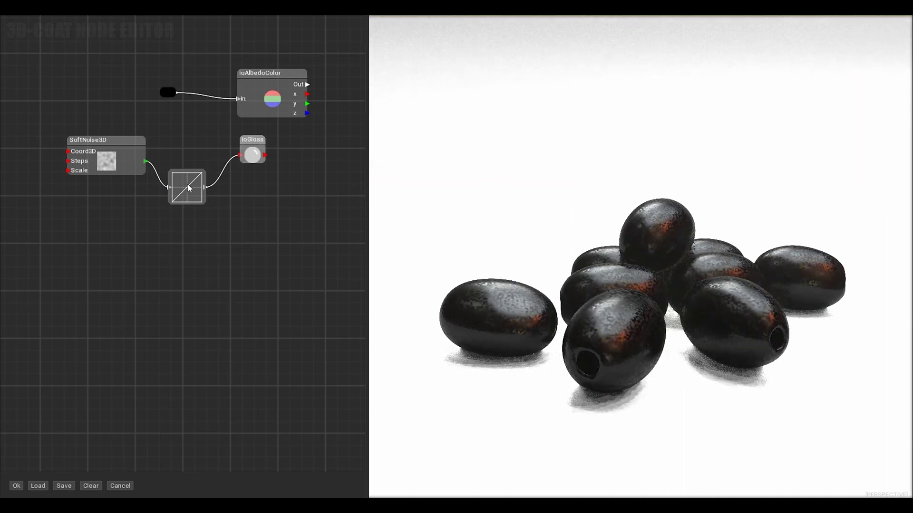
Step: Insert a point about a third of the way along the Curve node's curve and raise it so the curve bows upward
double_click(187, 185)
drag(167, 196, 169, 170)
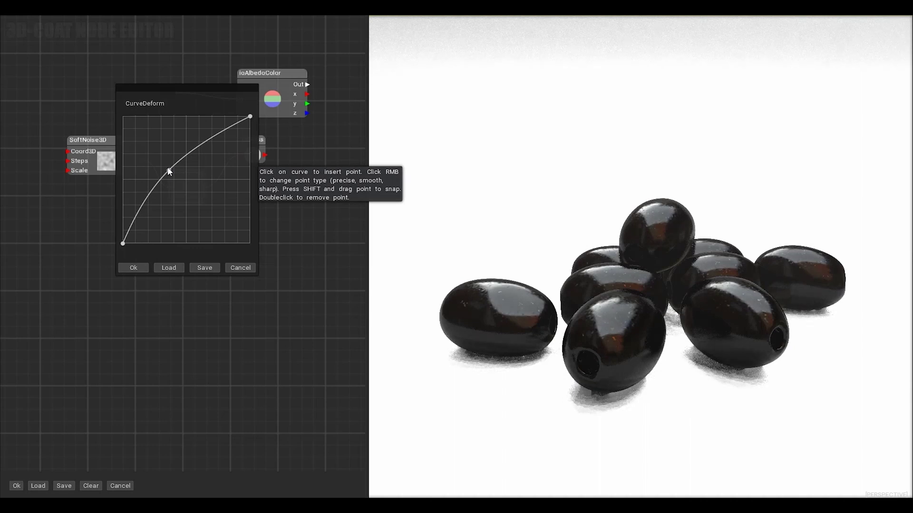
click(140, 268)
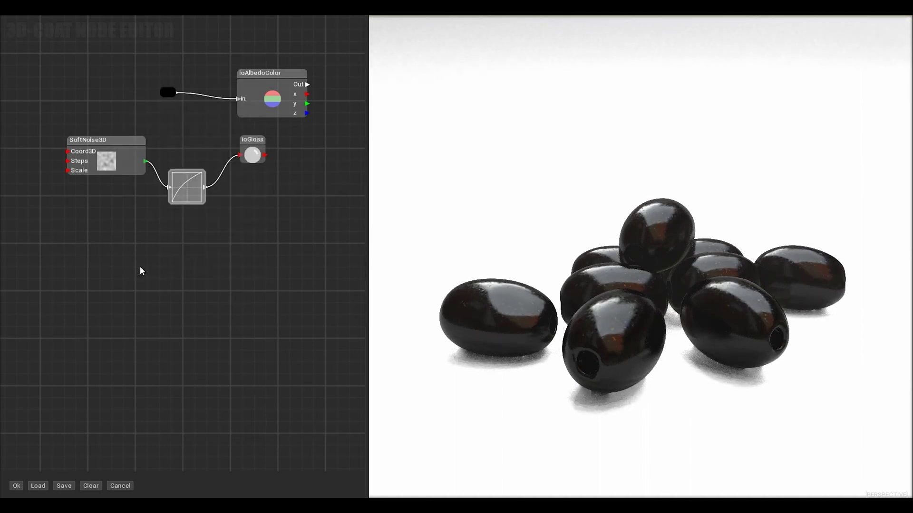
Step: Add a FloatVariable node beside the SoftNoise3D node and connect it to the Scale input
right_click(133, 272)
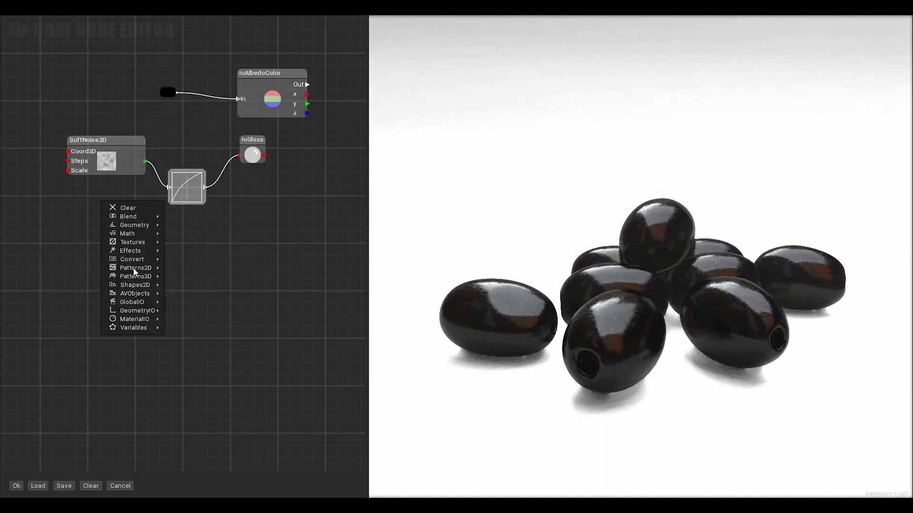
mouse_move(143, 327)
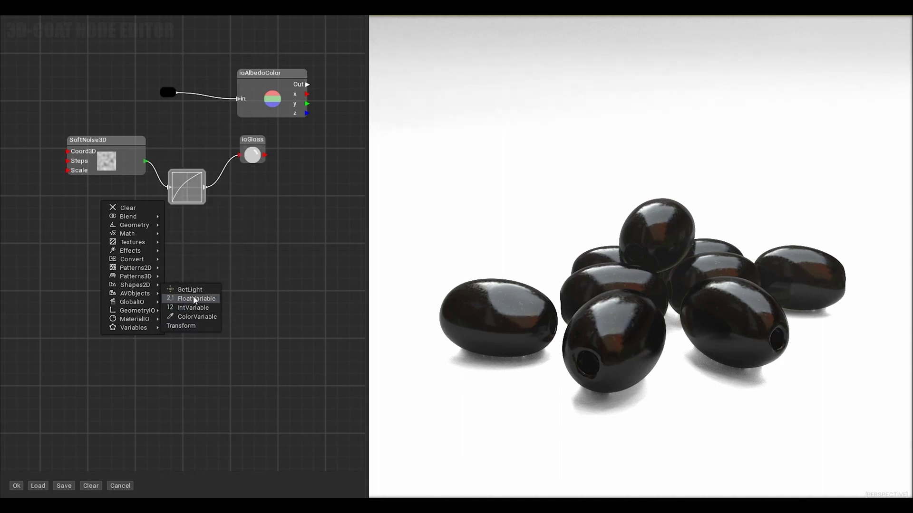
click(173, 296)
drag(199, 296, 70, 172)
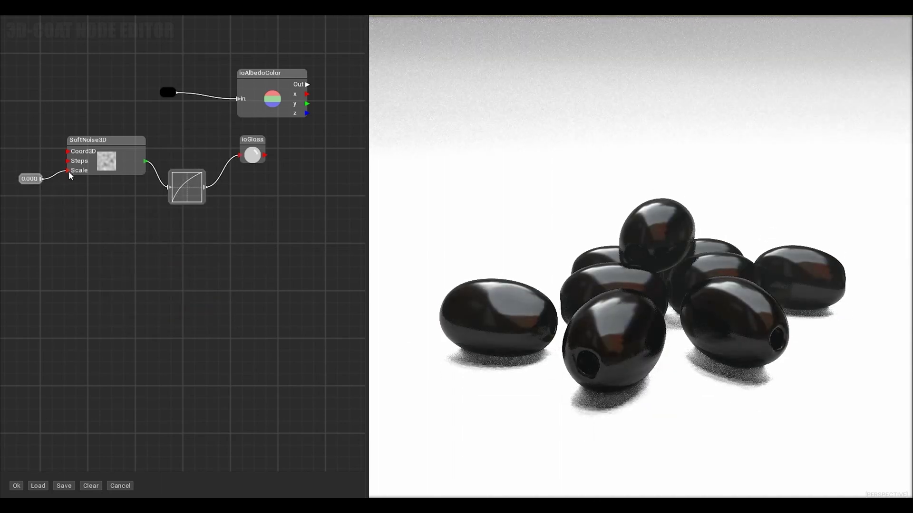
Step: Set the value of the float variable feeding the noise scale to 0.5
double_click(35, 183)
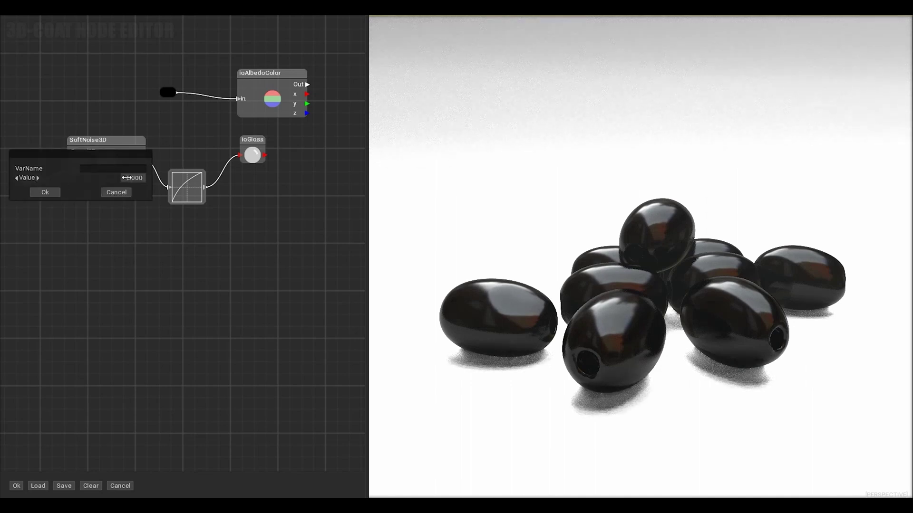
click(135, 179)
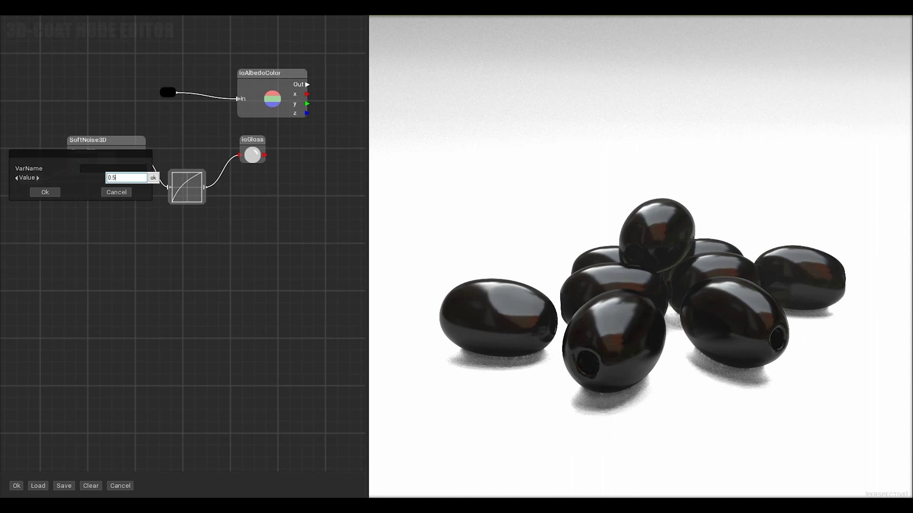
text(0.500)
key(Return)
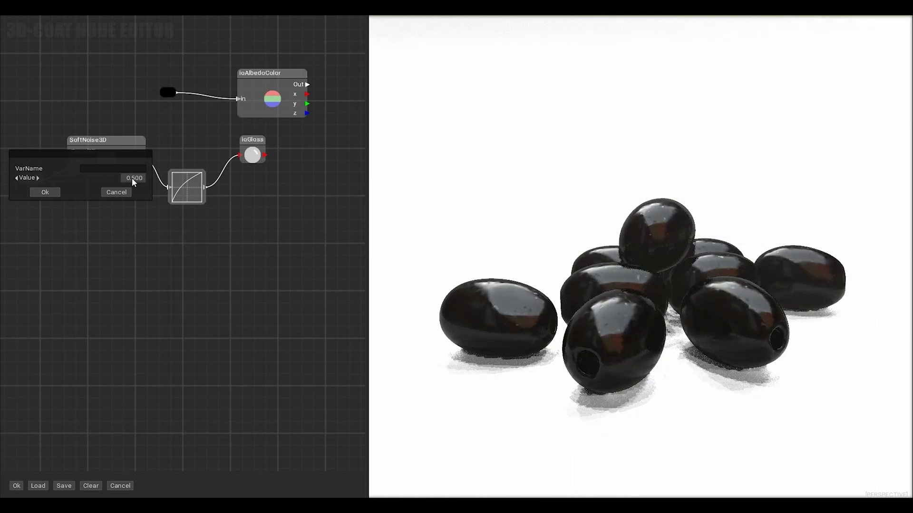
click(45, 192)
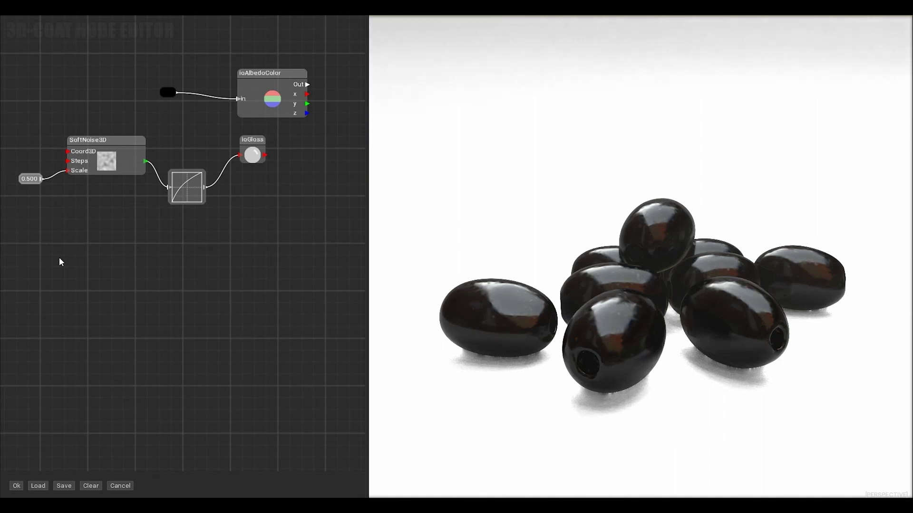
Step: Add an ioDisplacement node below the ioGloss node and connect the Curve node's output to its input
middle_drag(122, 325, 116, 293)
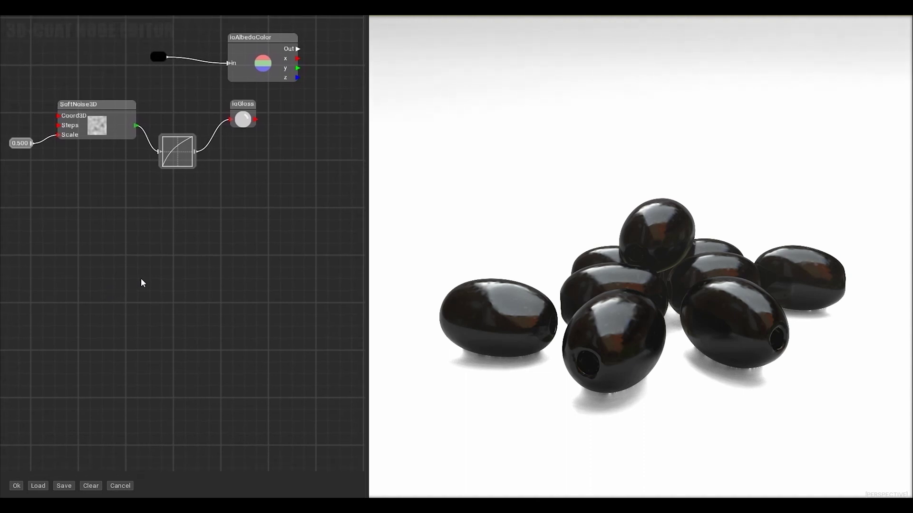
right_click(219, 241)
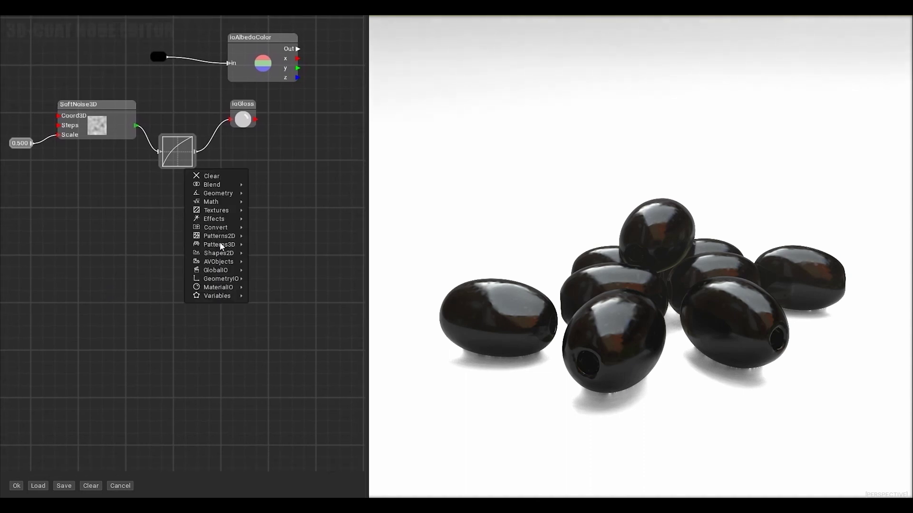
mouse_move(217, 288)
click(259, 210)
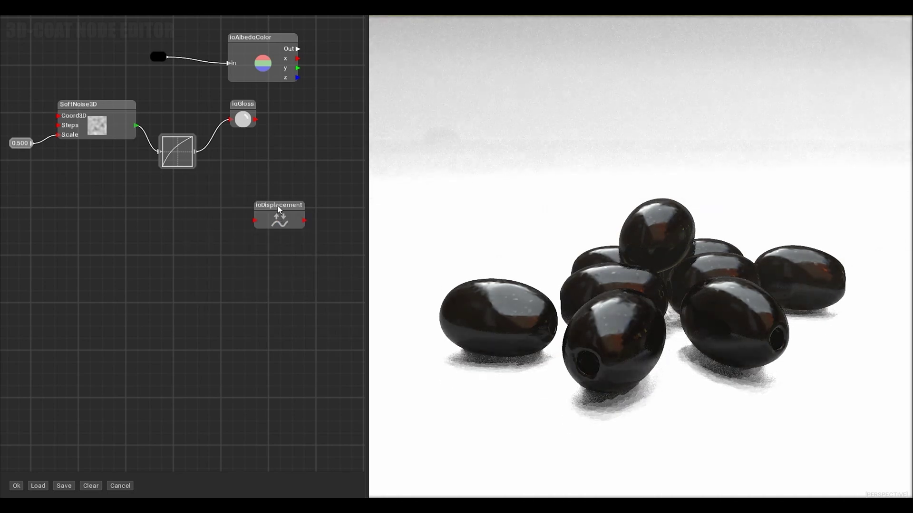
drag(279, 209, 256, 179)
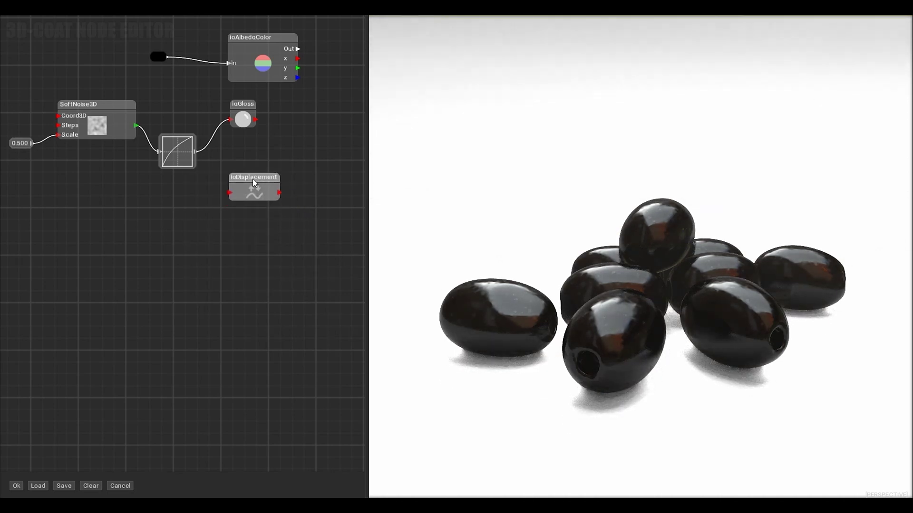
drag(195, 151, 231, 192)
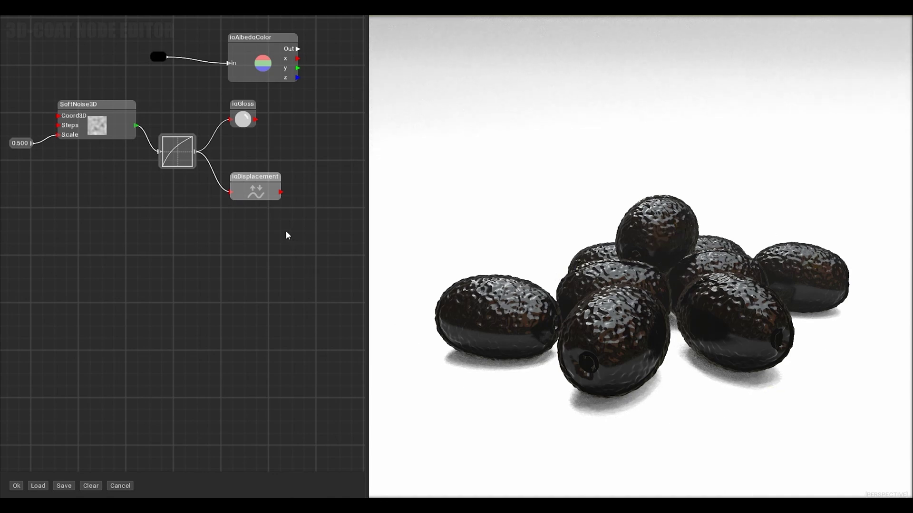
Step: Add a second Curve node below the first and wire it between the SoftNoise3D output and the ioDisplacement input
right_click(219, 274)
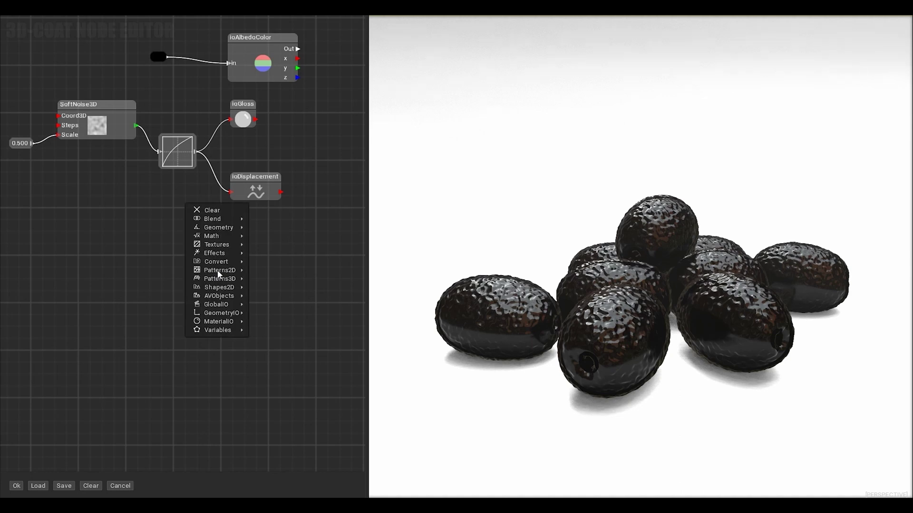
mouse_move(237, 255)
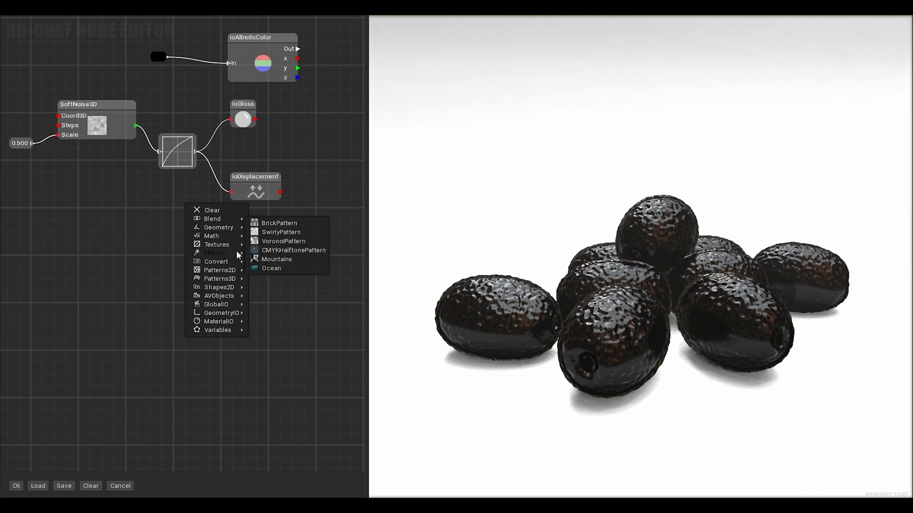
mouse_move(197, 255)
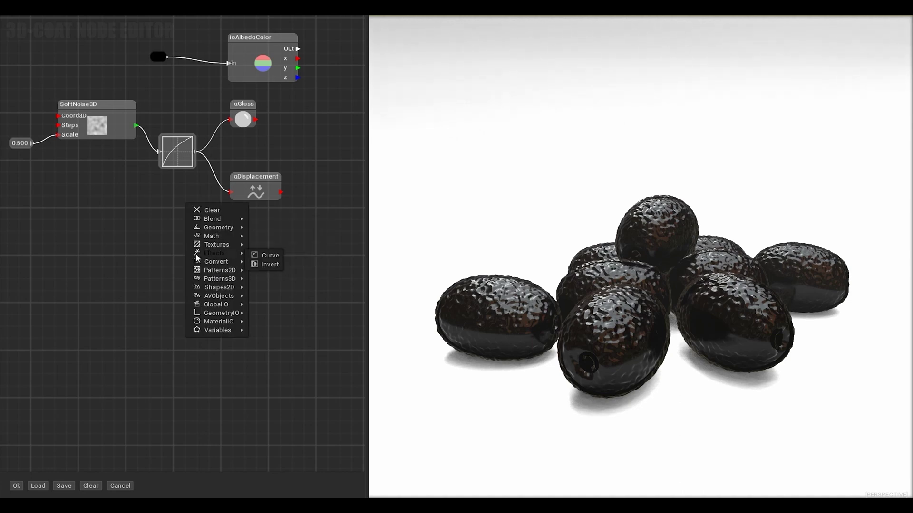
click(269, 264)
drag(262, 243, 172, 200)
drag(137, 126, 230, 193)
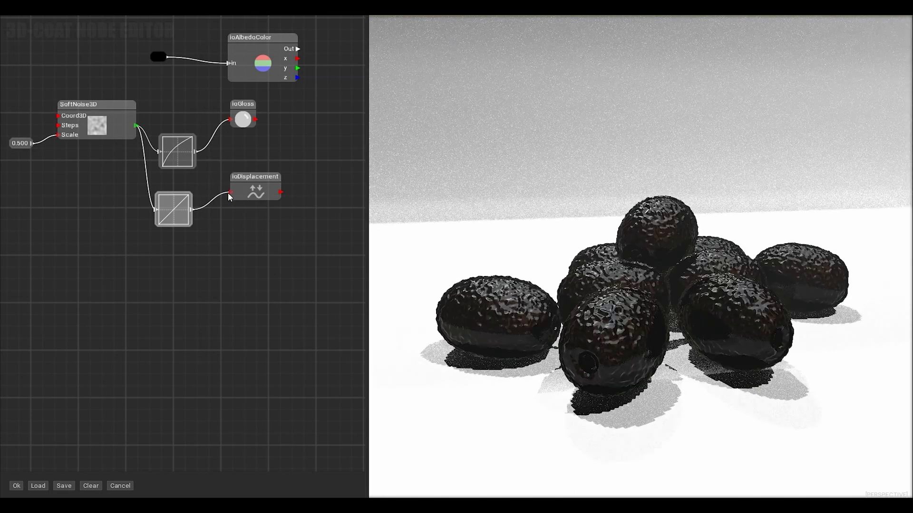
Step: Reshape the displacement curve to stay flat at zero until just past halfway, then rise through an inserted point to an endpoint below mid-height
double_click(173, 212)
drag(203, 262, 187, 267)
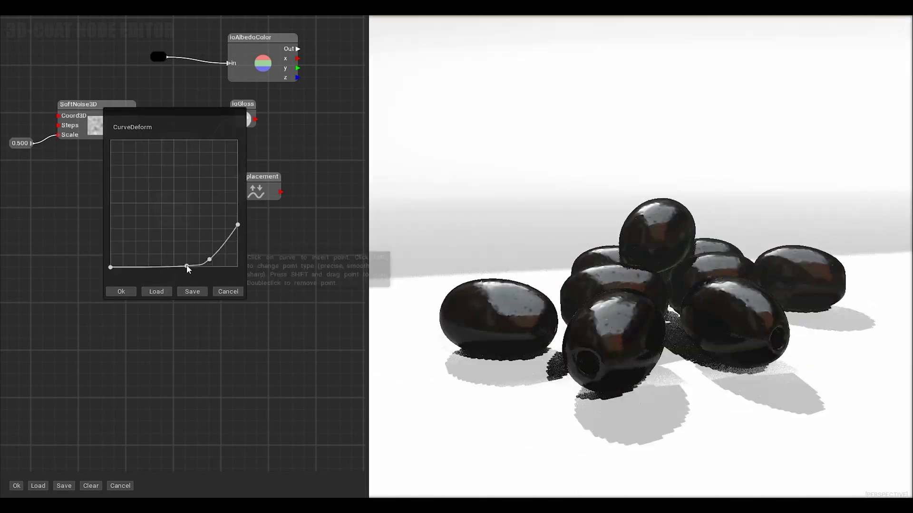
drag(237, 225, 238, 212)
click(219, 252)
drag(179, 267, 179, 270)
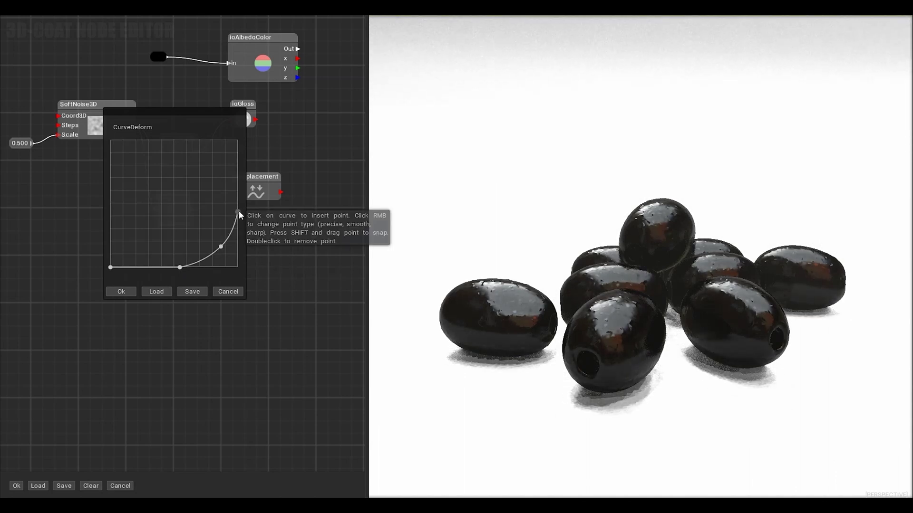
drag(216, 246, 209, 236)
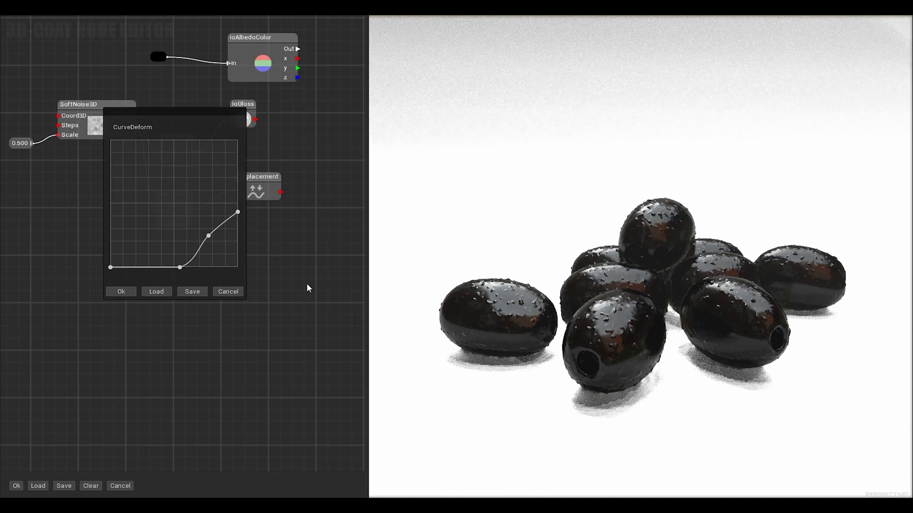
click(121, 292)
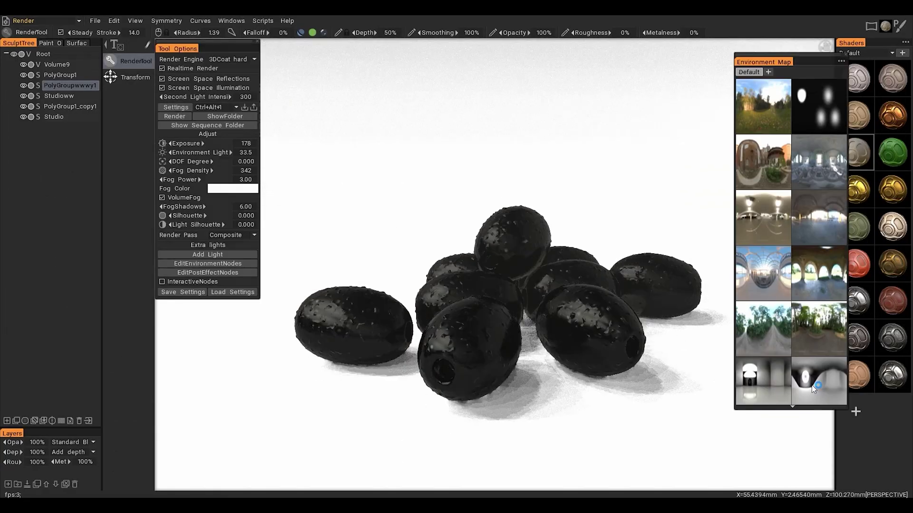